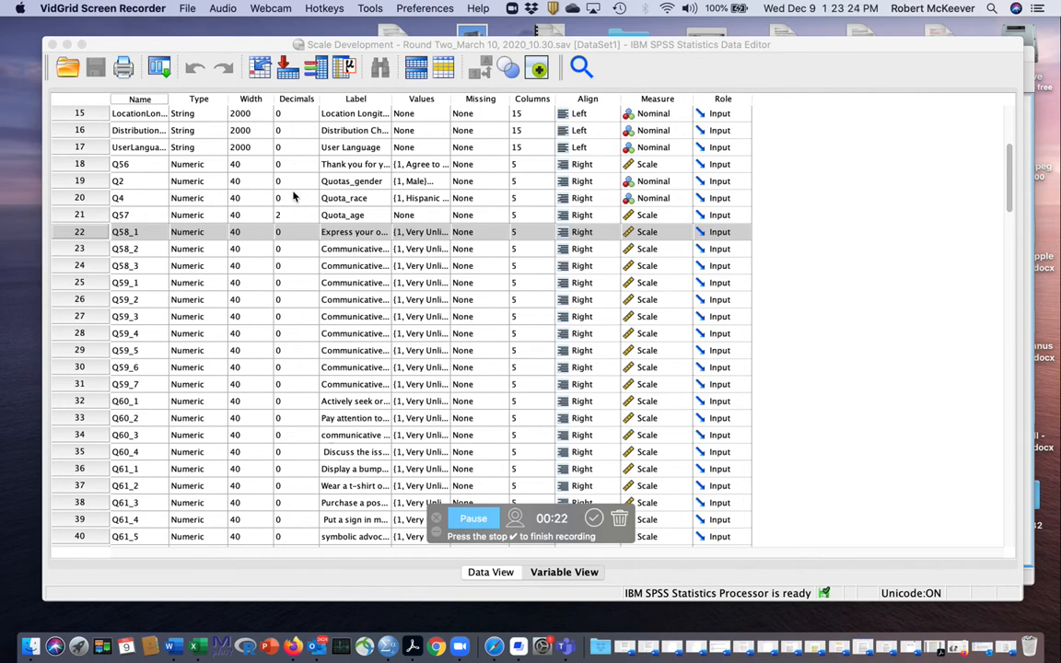
# - Examine the Q58 to Q64 survey variables in the variable list and their coded responses in the data table
pyautogui.scroll(-5, 325, 266)
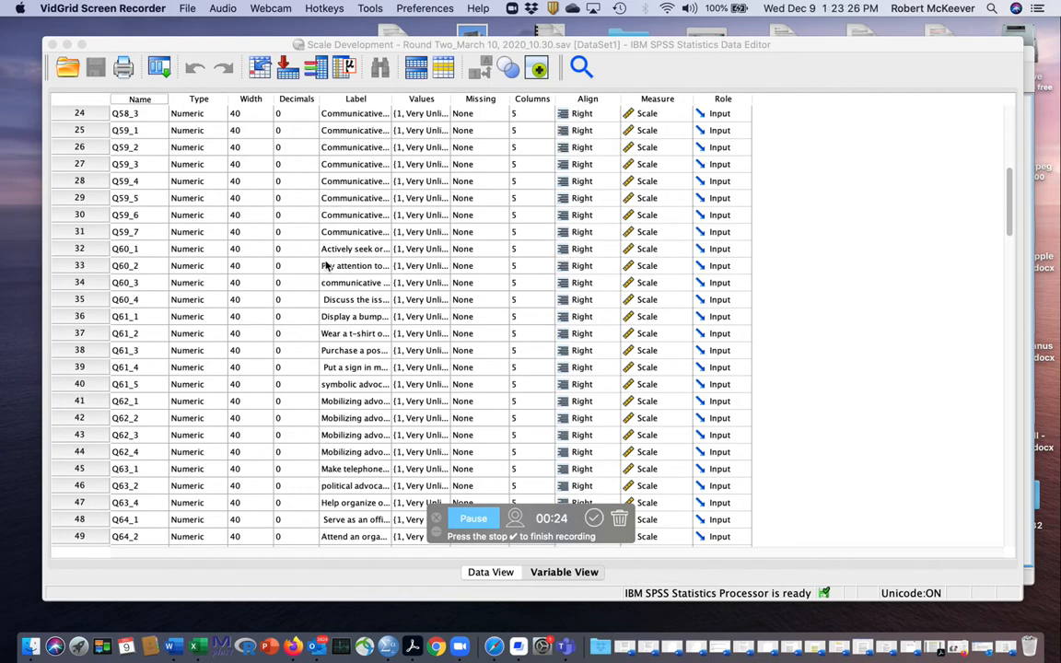
pyautogui.scroll(2, 325, 266)
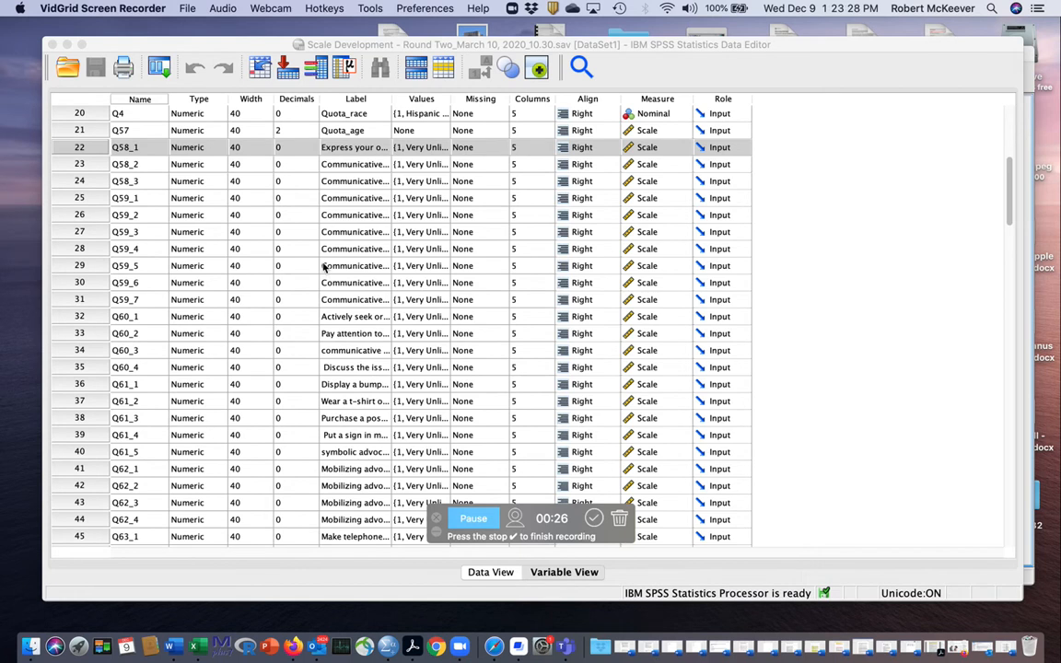
pyautogui.scroll(1, 323, 265)
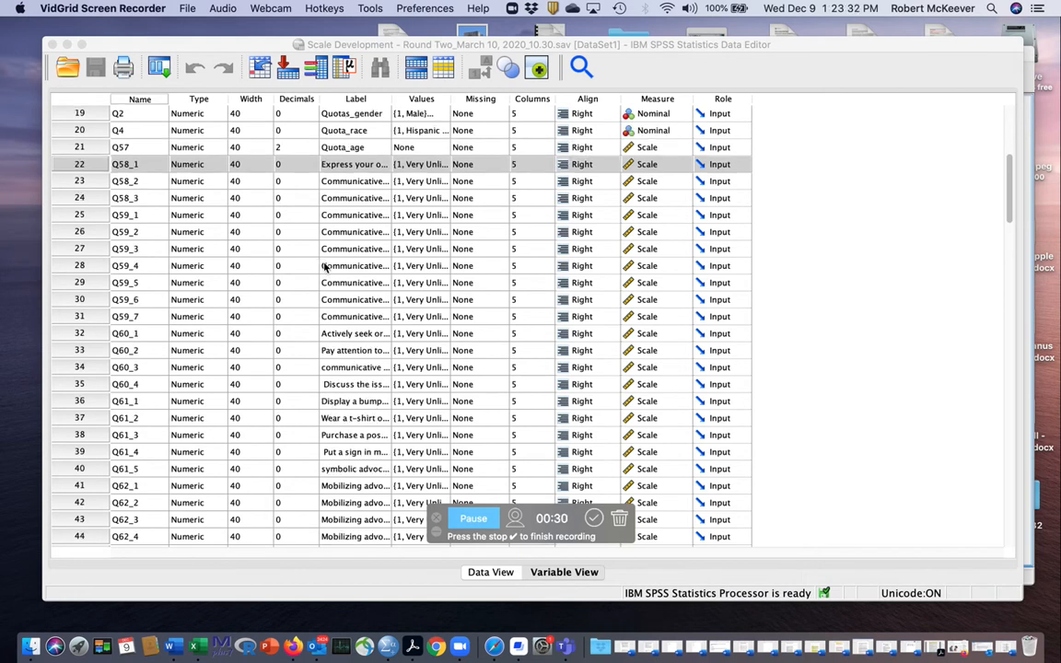
pyautogui.click(489, 573)
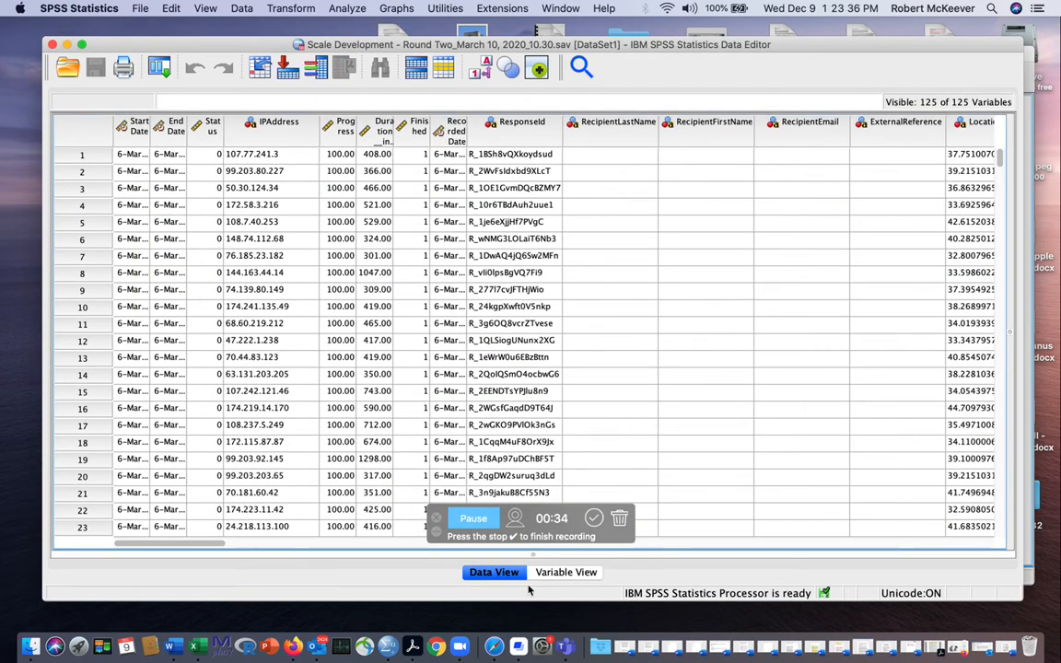
pyautogui.moveTo(205, 544); pyautogui.dragTo(393, 554)
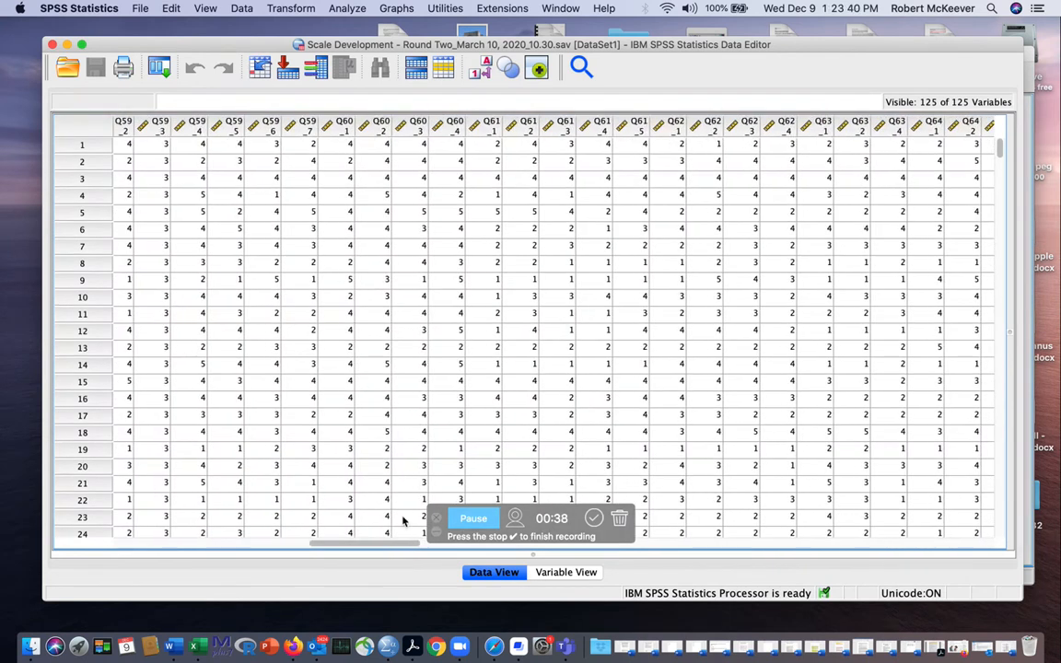
pyautogui.click(550, 573)
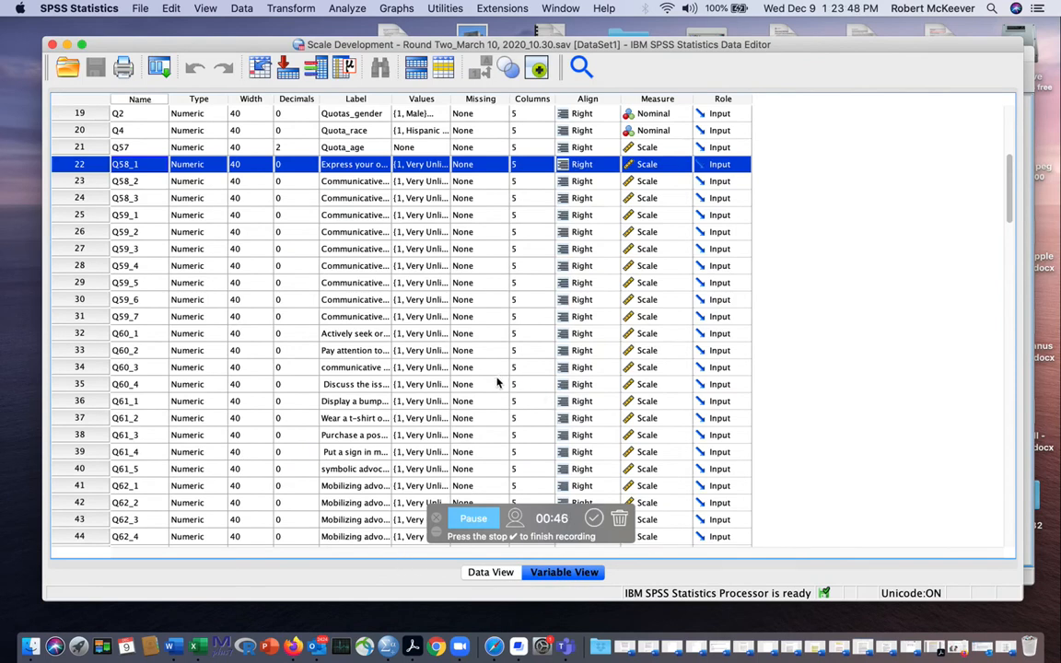
pyautogui.scroll(-1, 529, 398)
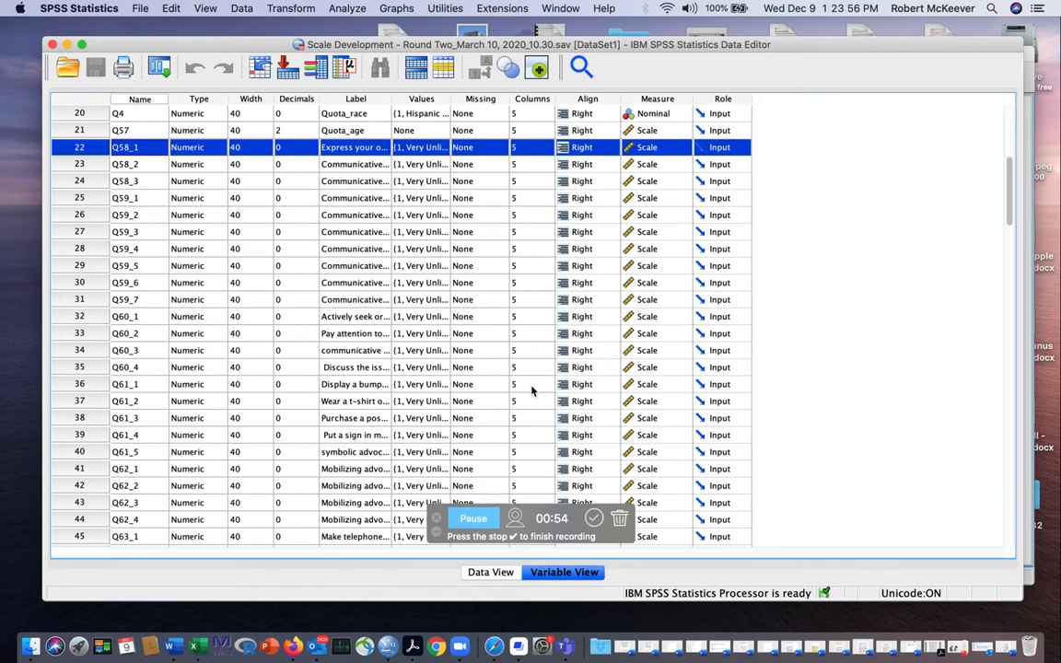
pyautogui.scroll(1, 532, 390)
pyautogui.scroll(3, 531, 390)
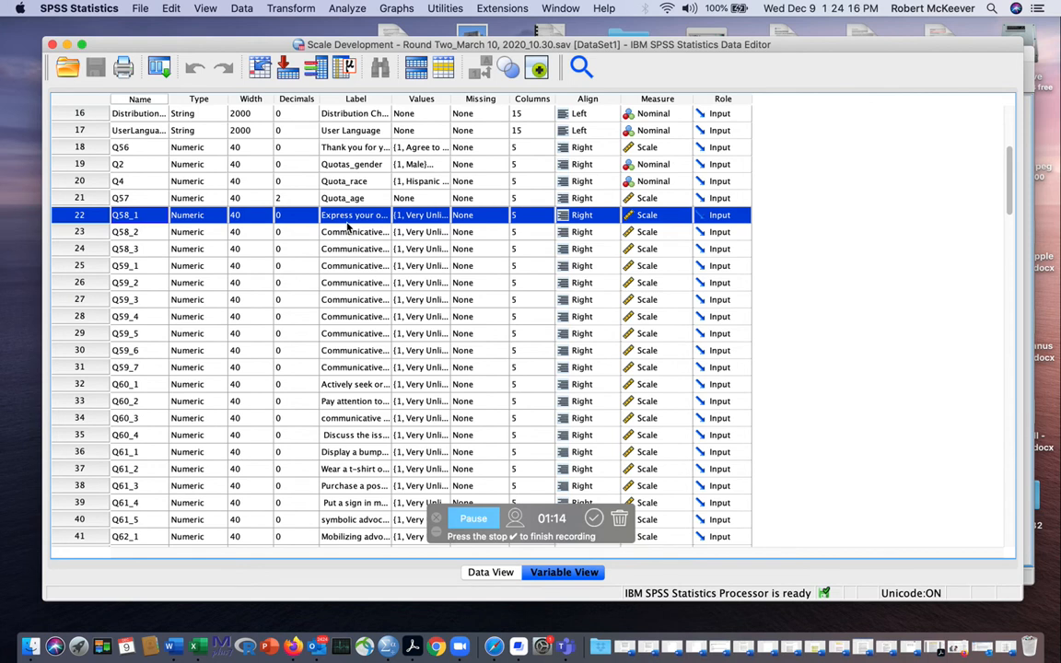
# - Run descriptive statistics for variable Q58_2, review its Statistics table in the output, and return to the dataset
pyautogui.click(83, 232)
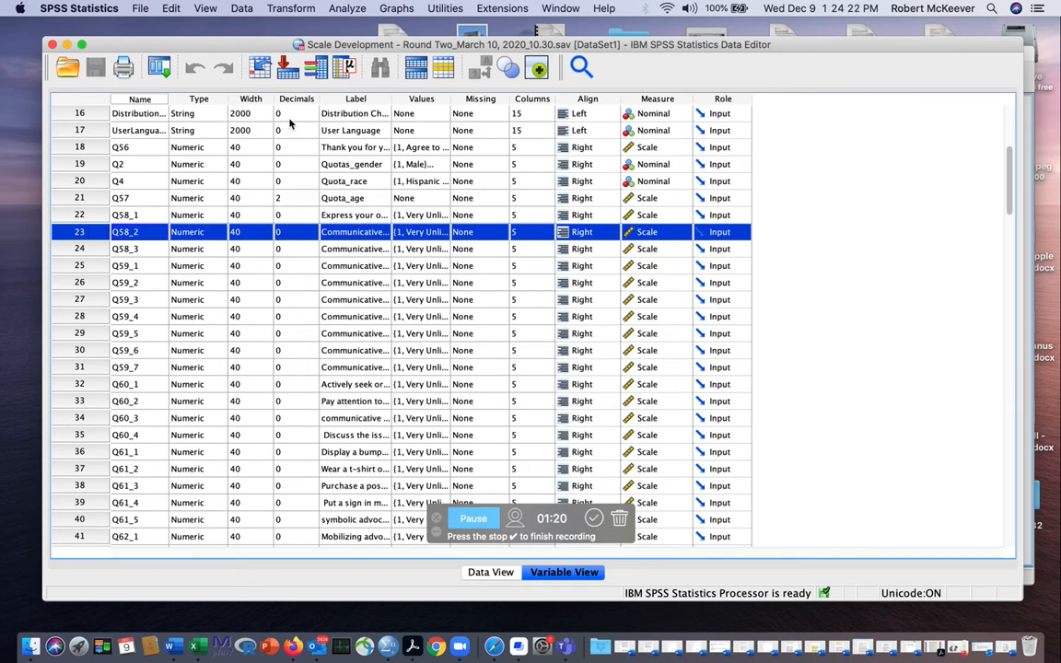
pyautogui.click(344, 65)
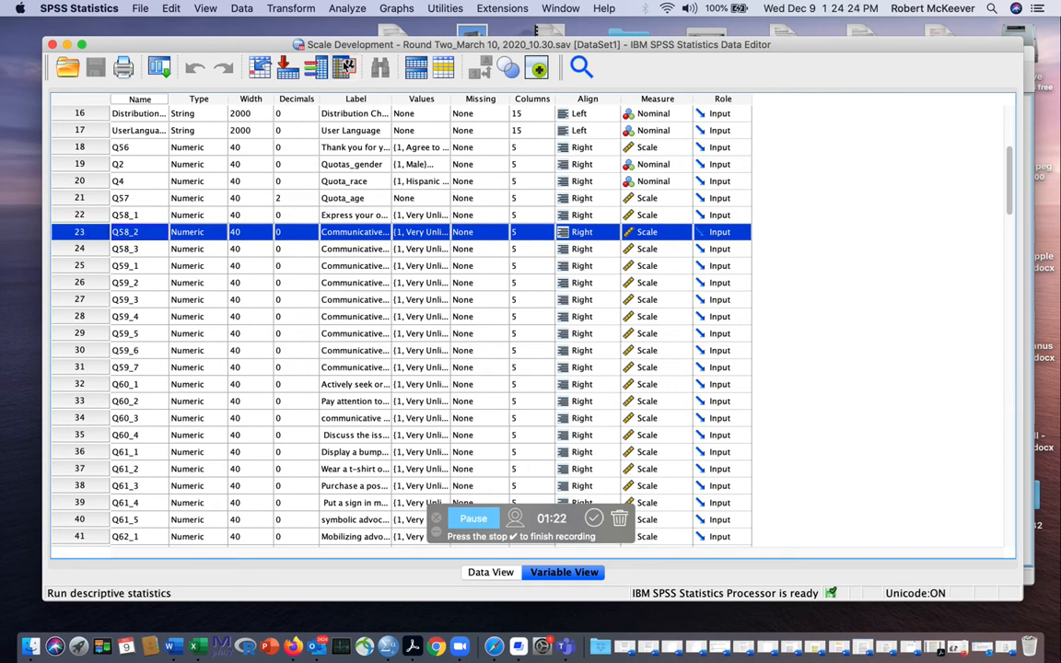
pyautogui.scroll(-2, 364, 268)
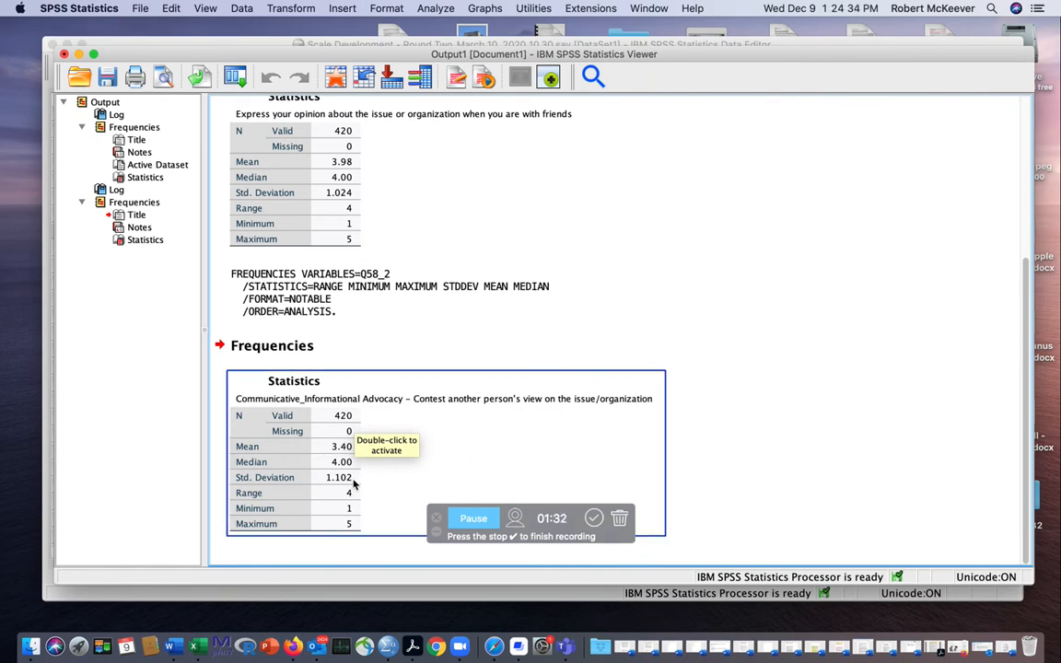
pyautogui.click(693, 240)
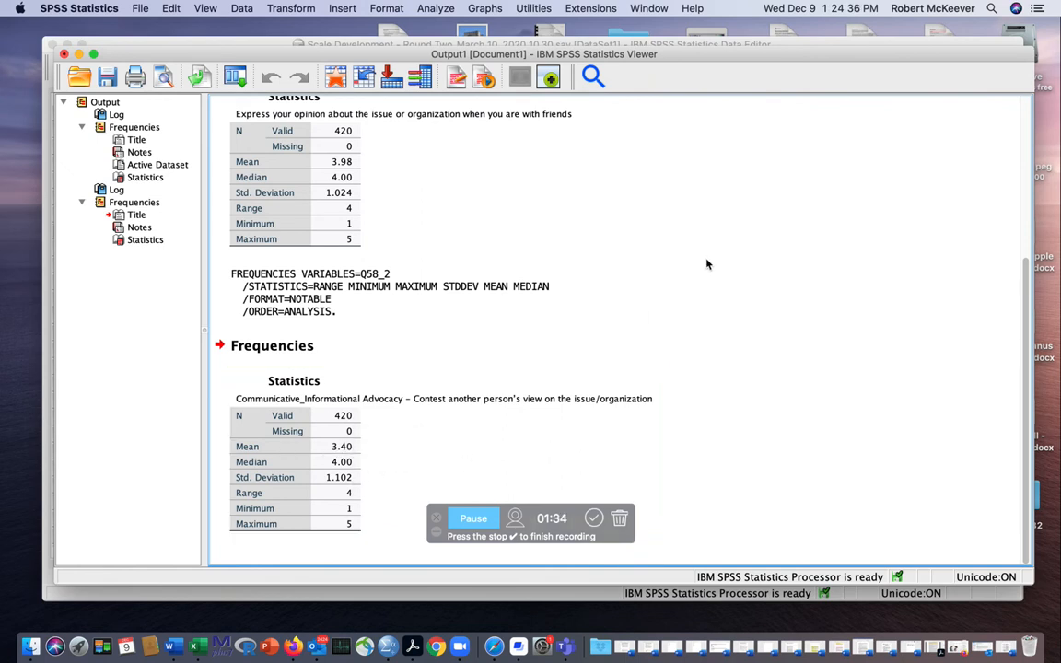
pyautogui.click(720, 43)
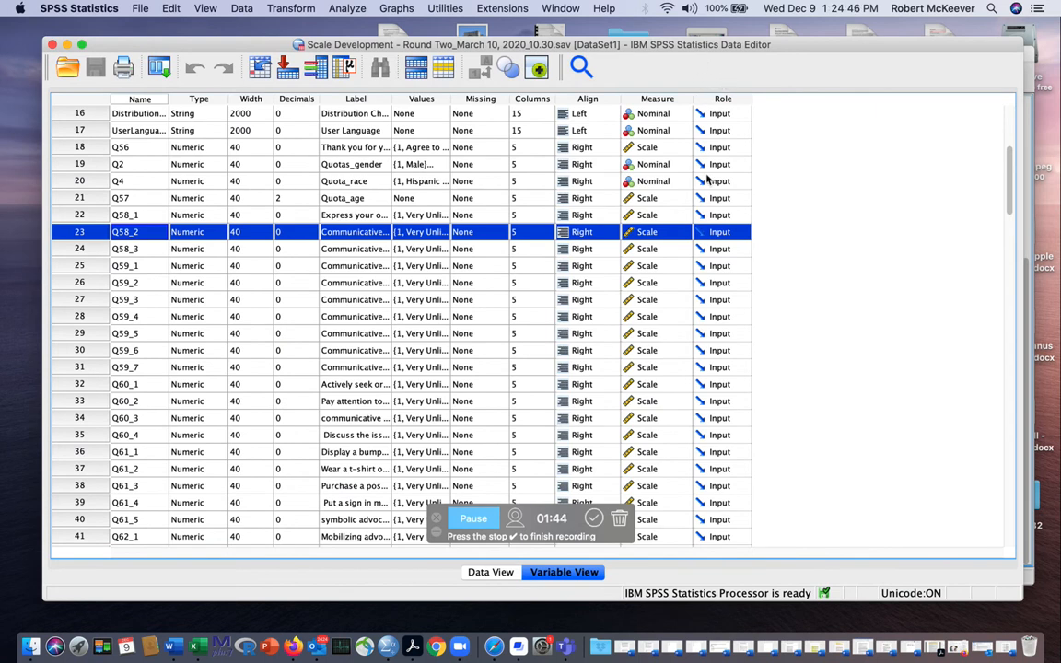
pyautogui.scroll(-1, 797, 232)
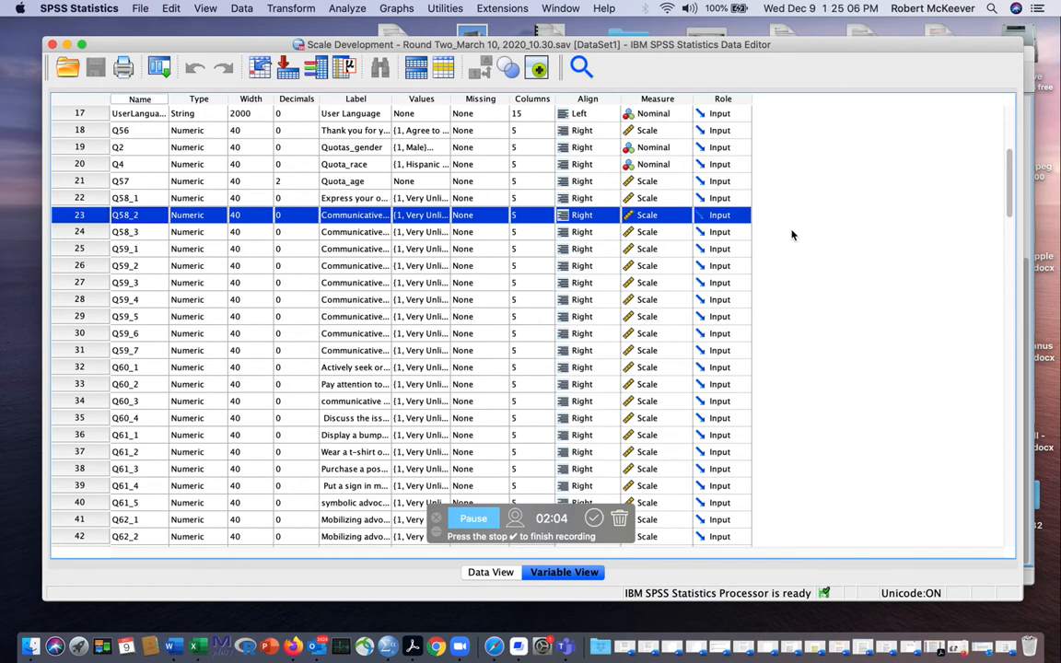
pyautogui.click(88, 232)
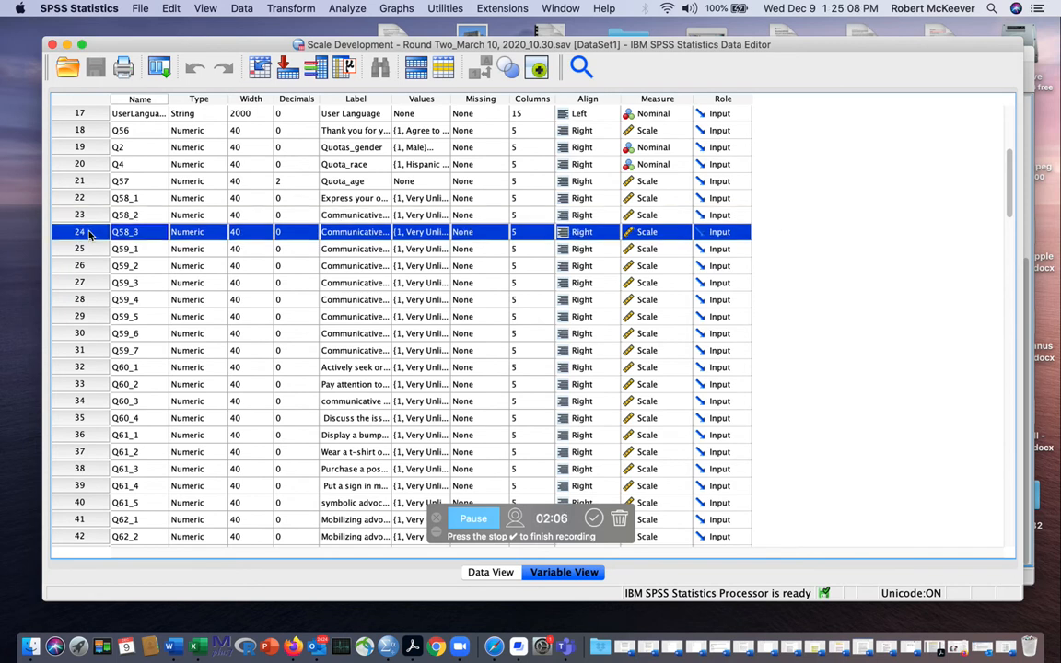
pyautogui.click(83, 249)
pyautogui.click(82, 265)
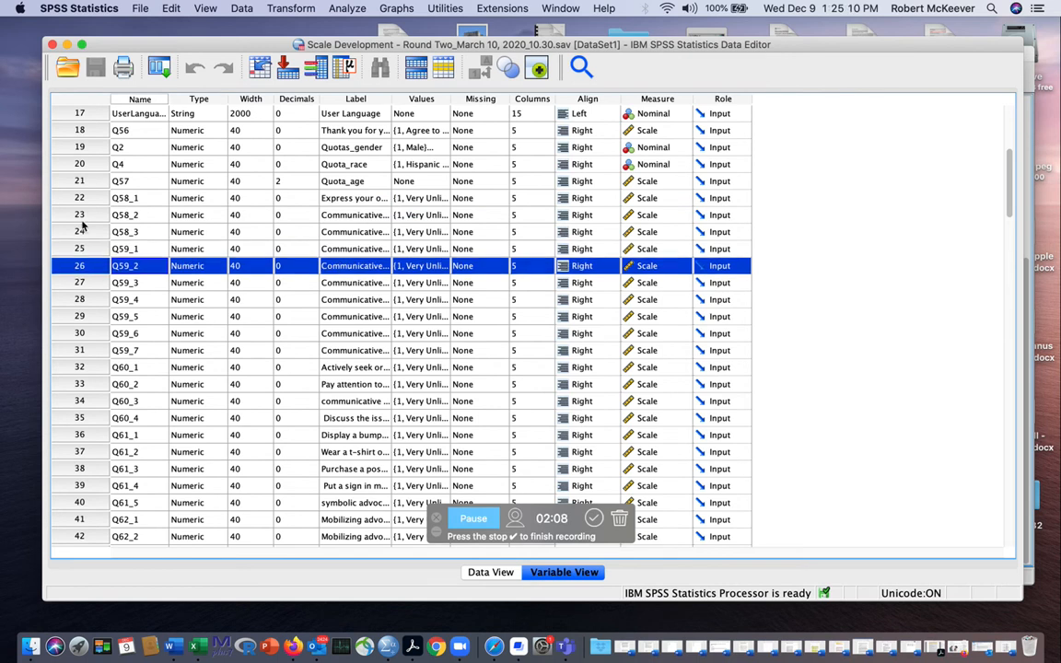
pyautogui.click(79, 215)
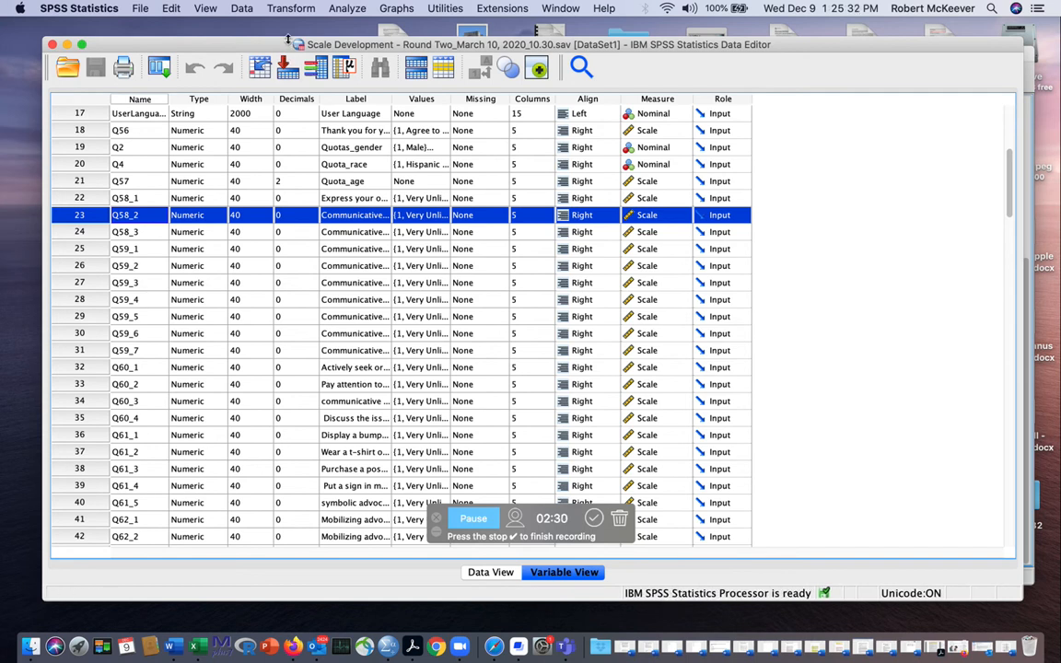
# - Open a scale Reliability Analysis and display the source variables by name instead of label
pyautogui.click(347, 8)
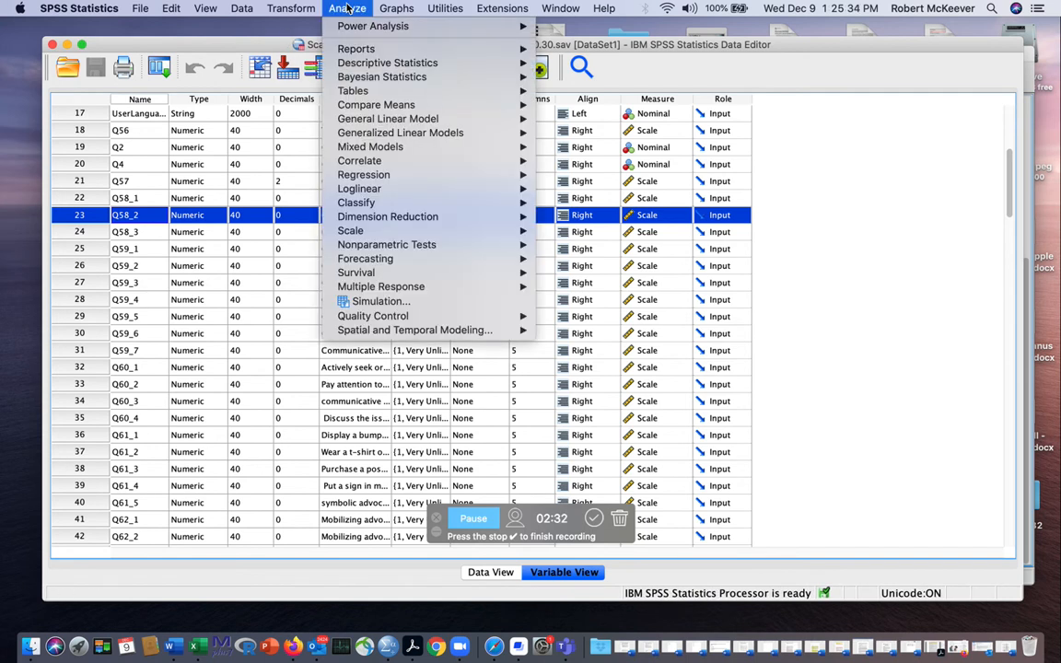
pyautogui.moveTo(443, 238)
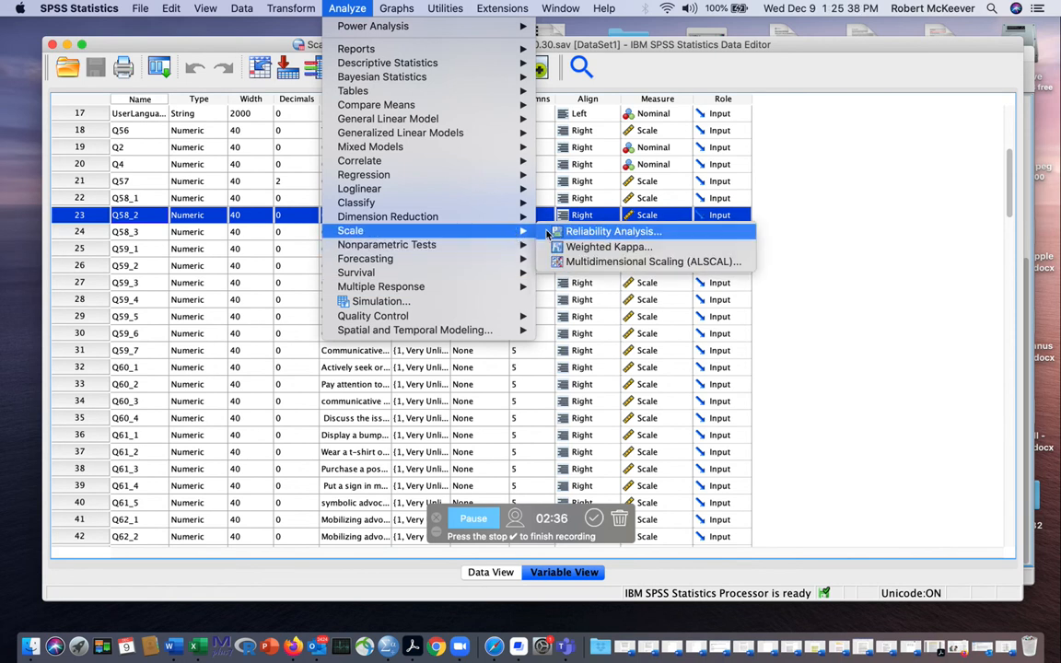
pyautogui.click(608, 231)
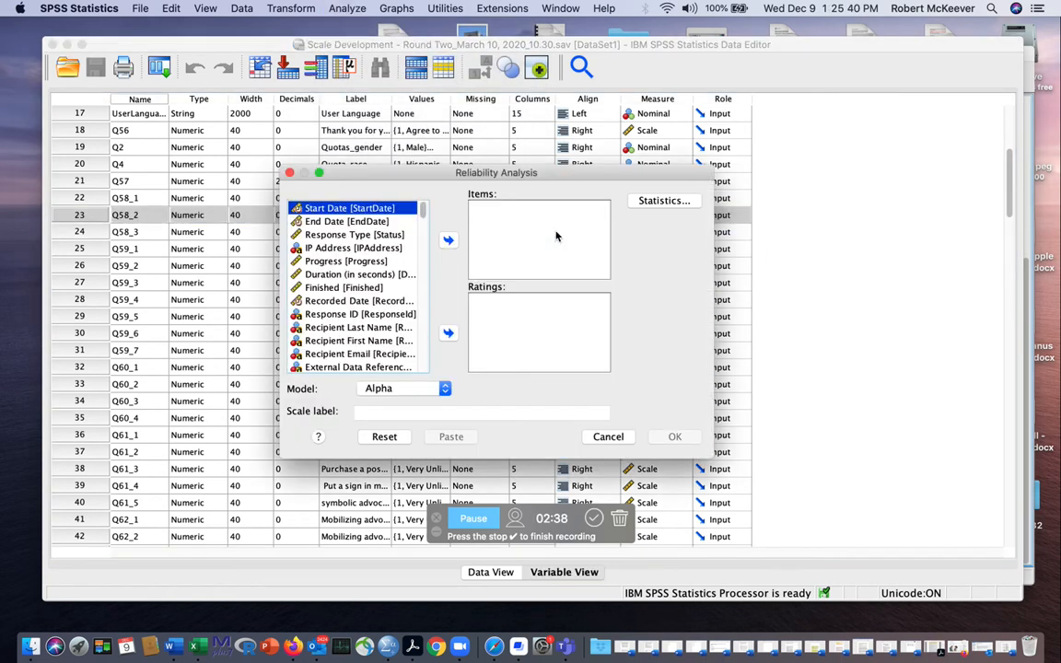
pyautogui.scroll(-10, 364, 272)
pyautogui.scroll(4, 366, 273)
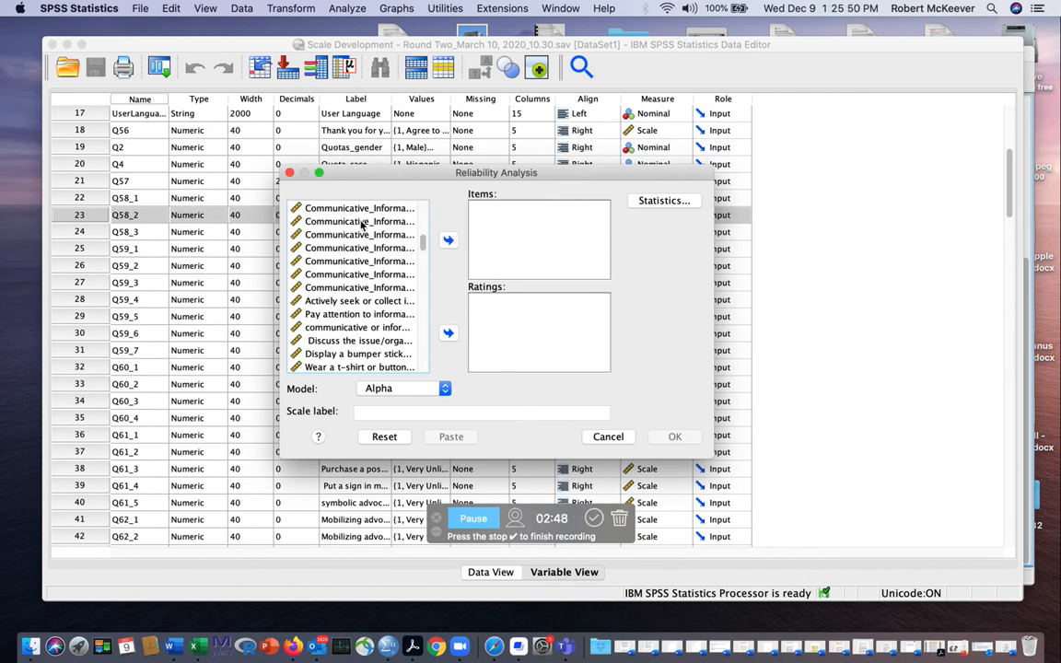
pyautogui.rightClick(329, 204)
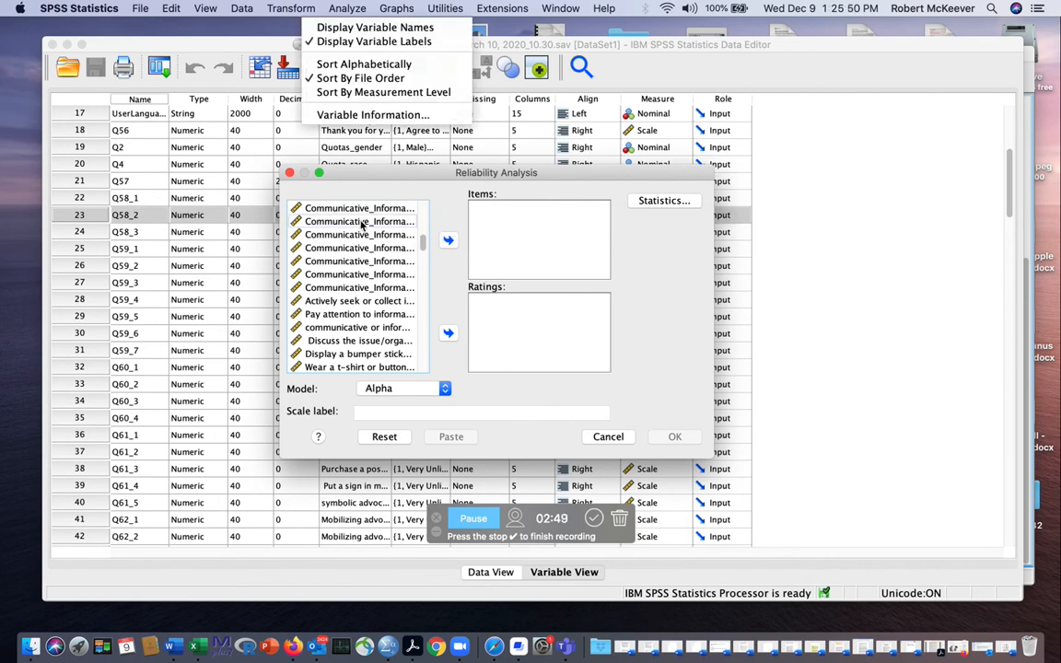
pyautogui.click(369, 27)
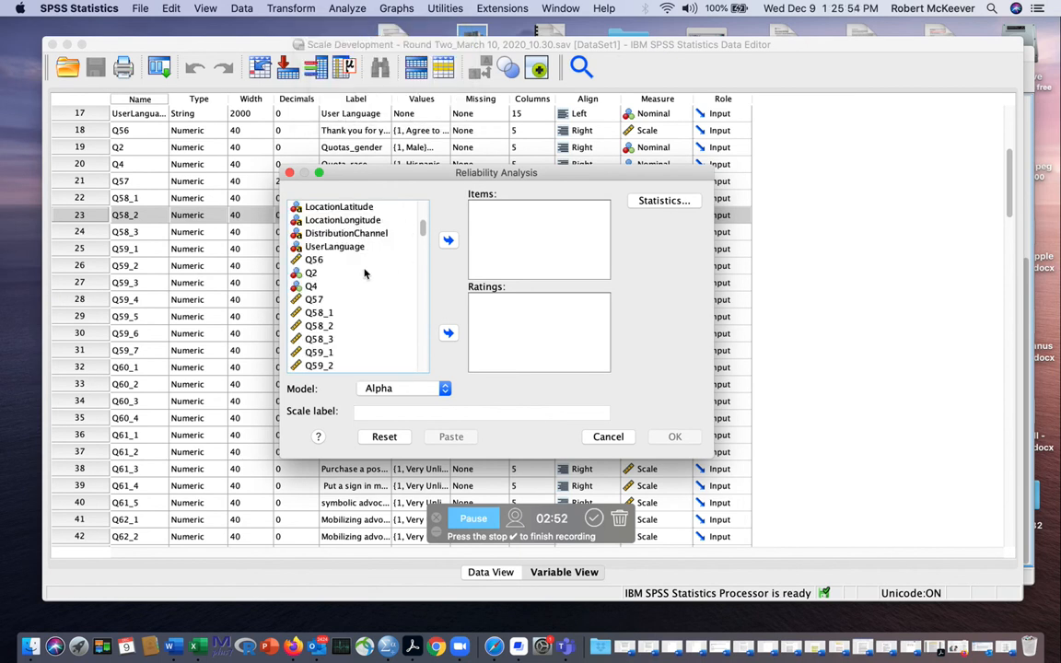
# - Add variables Q61_1 through Q61_5 as the items of the reliability analysis
pyautogui.scroll(-5, 360, 276)
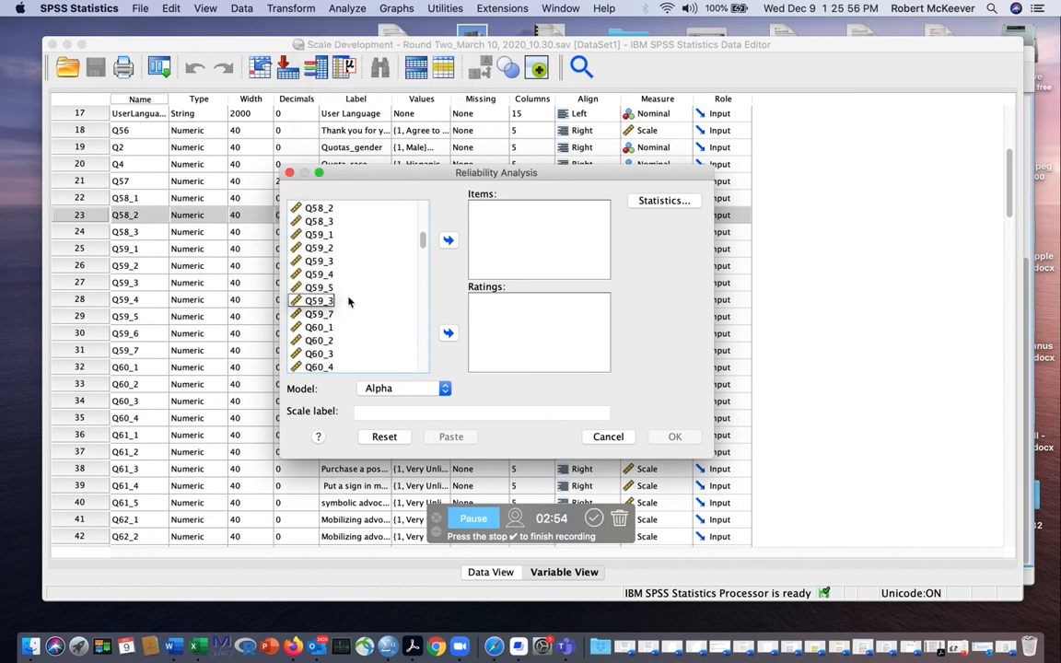
pyautogui.scroll(-3, 337, 313)
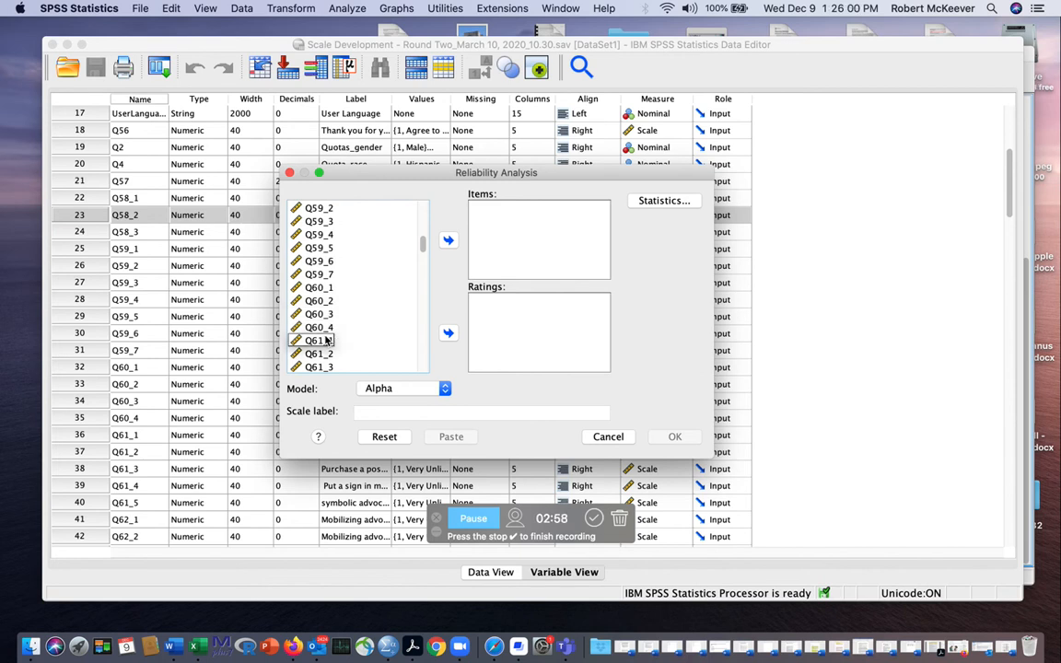
pyautogui.scroll(-2, 402, 332)
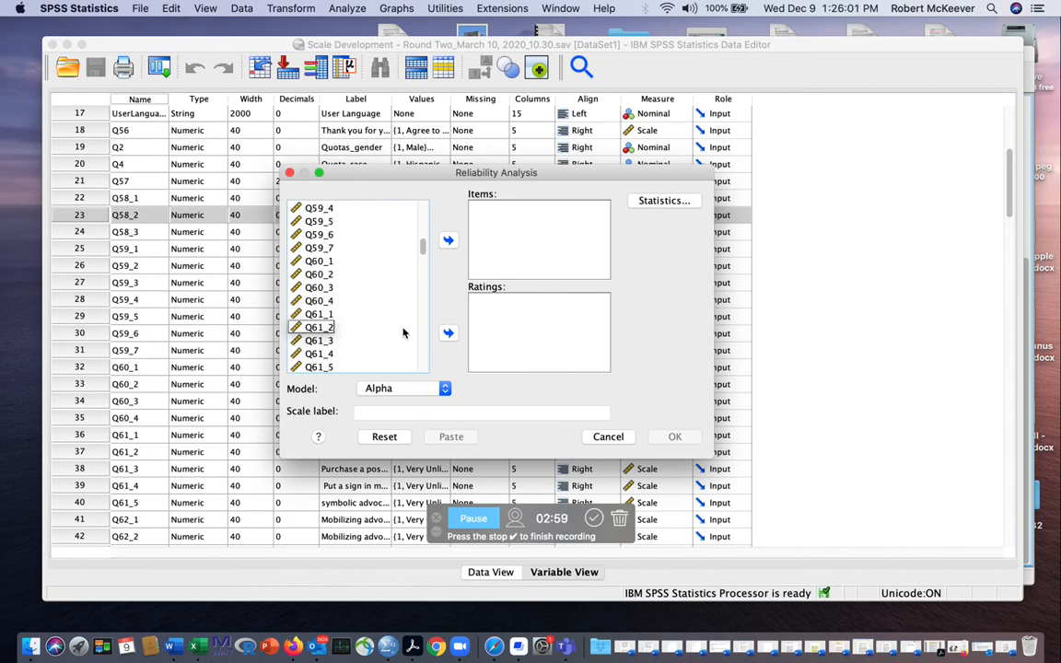
pyautogui.click(318, 315)
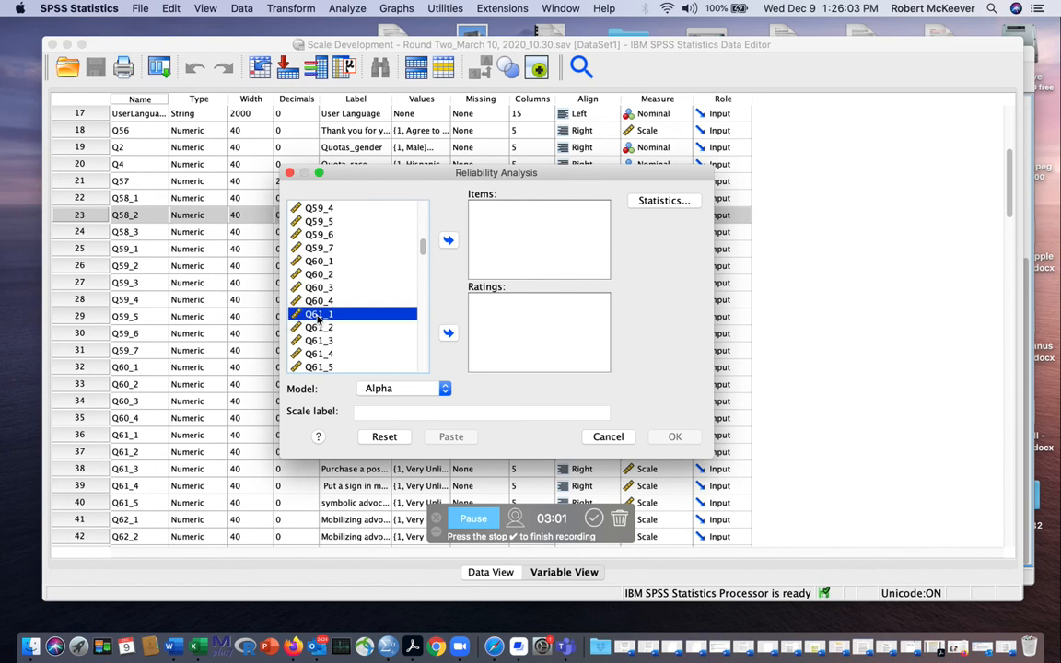
pyautogui.keyDown('shift'); pyautogui.click(330, 366); pyautogui.keyUp('shift')
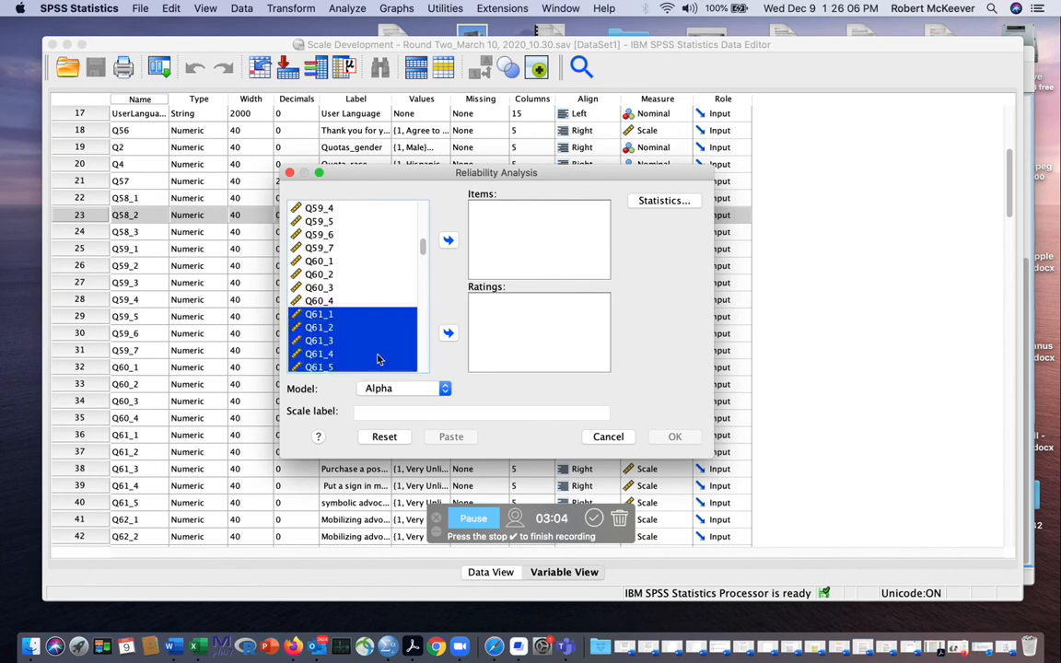
pyautogui.click(448, 240)
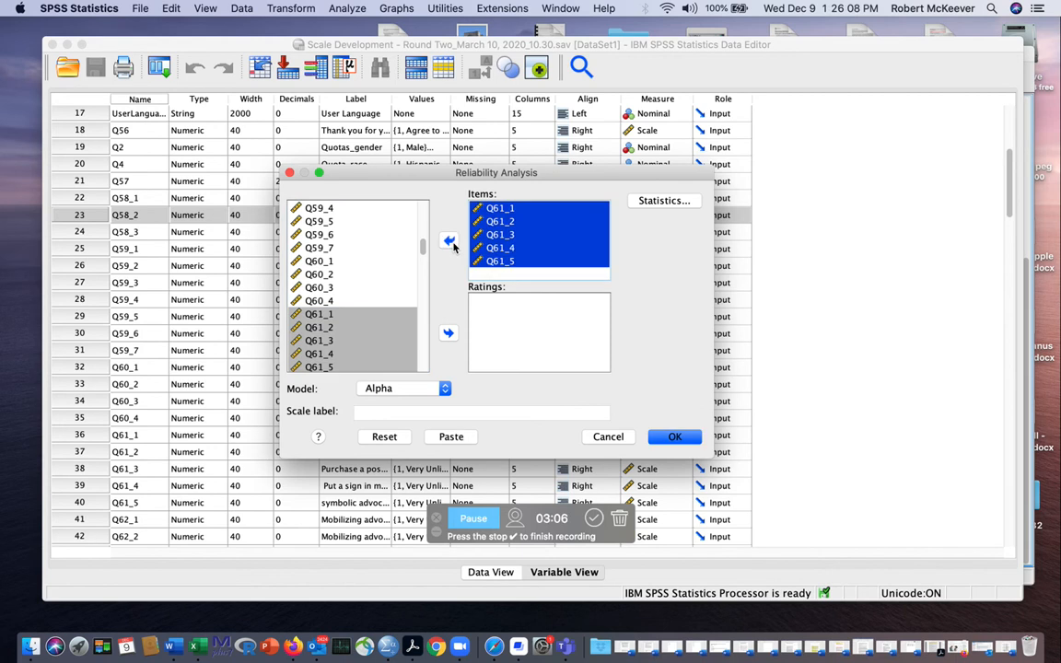
# - Include item, scale and scale-if-item-deleted descriptives, summary means and variances, and the intraclass correlation coefficient in the reliability statistics
pyautogui.click(665, 201)
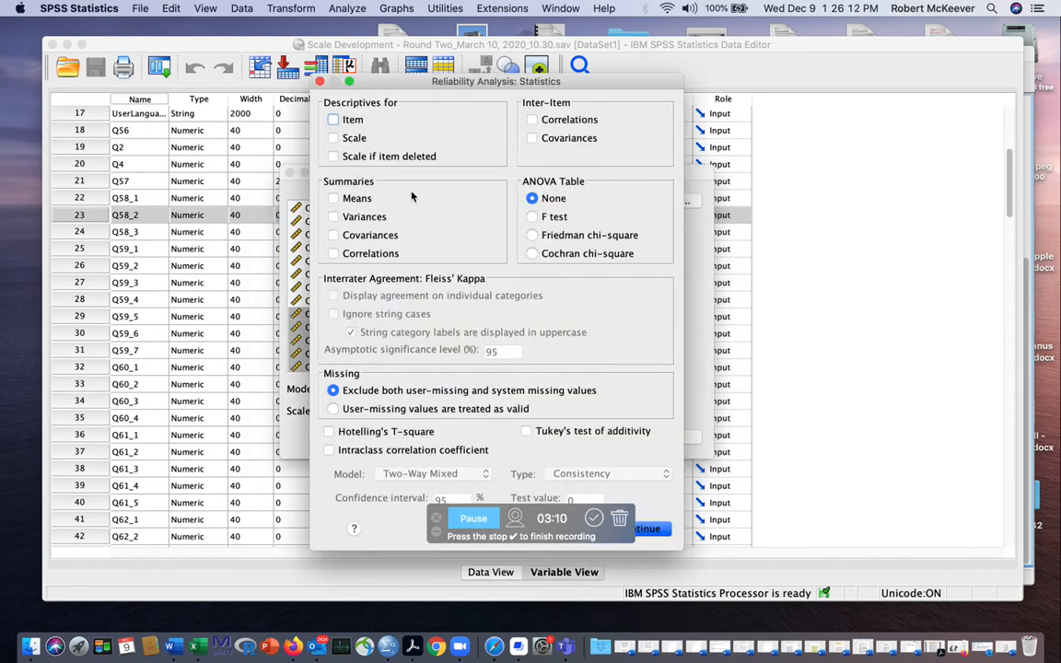
pyautogui.click(333, 120)
pyautogui.click(333, 138)
pyautogui.click(337, 157)
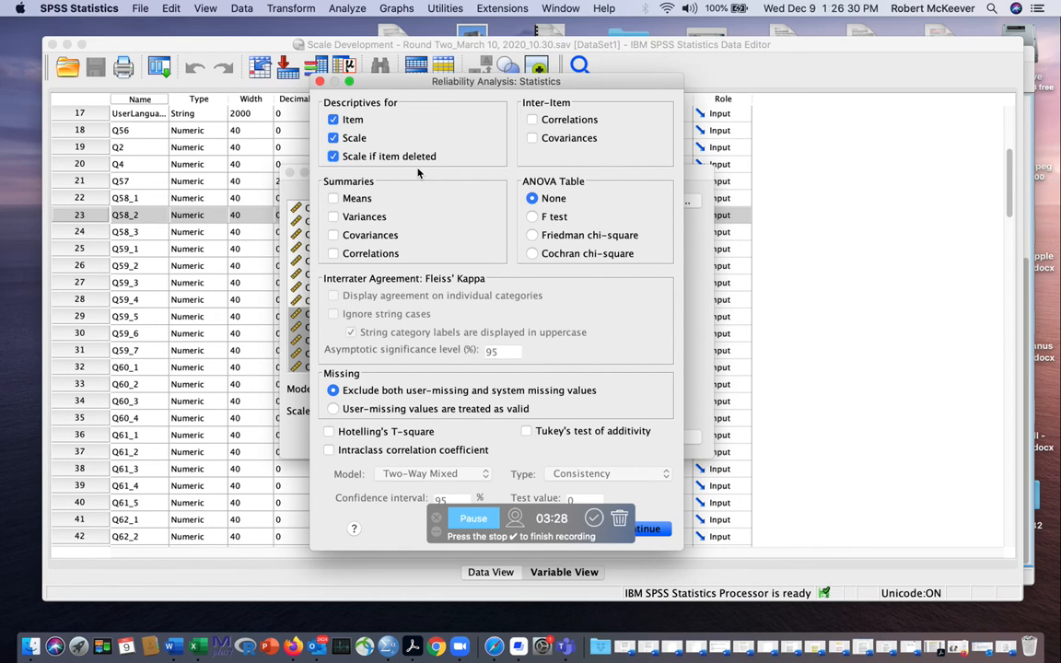
pyautogui.click(335, 199)
pyautogui.click(336, 218)
pyautogui.click(329, 450)
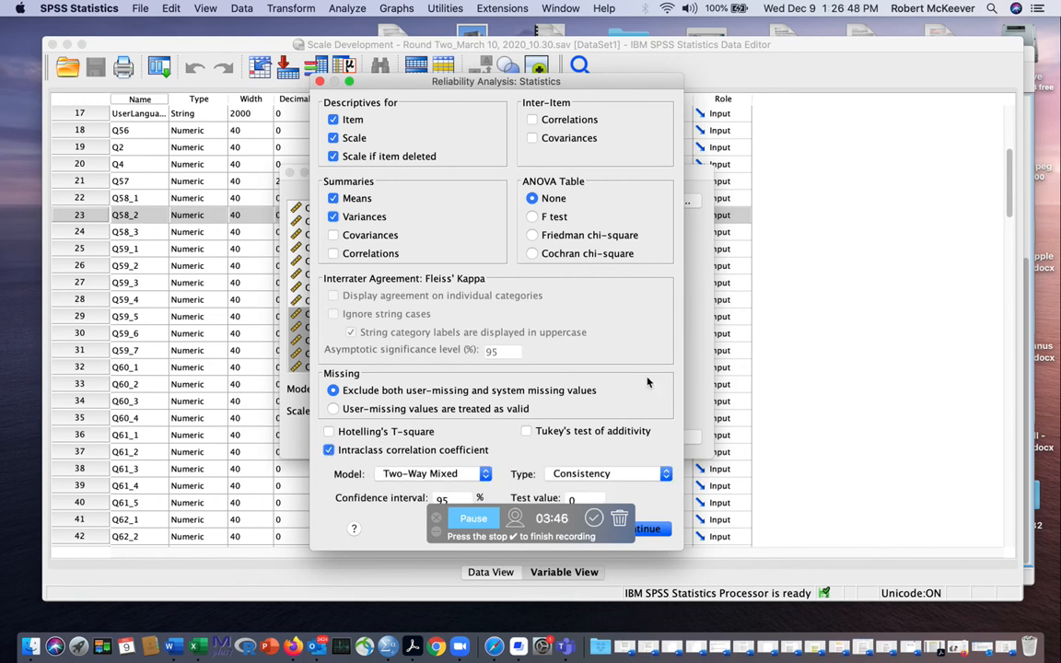
pyautogui.click(656, 531)
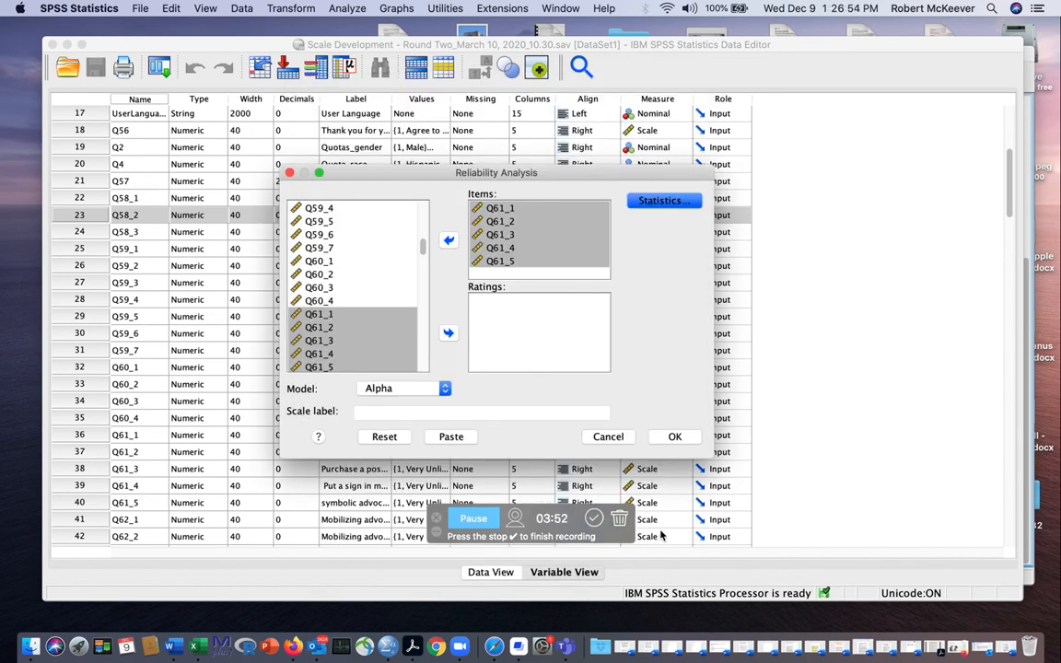
# - Run the reliability analysis with the Alpha model and select the Reliability Statistics table in the output for review
pyautogui.click(674, 436)
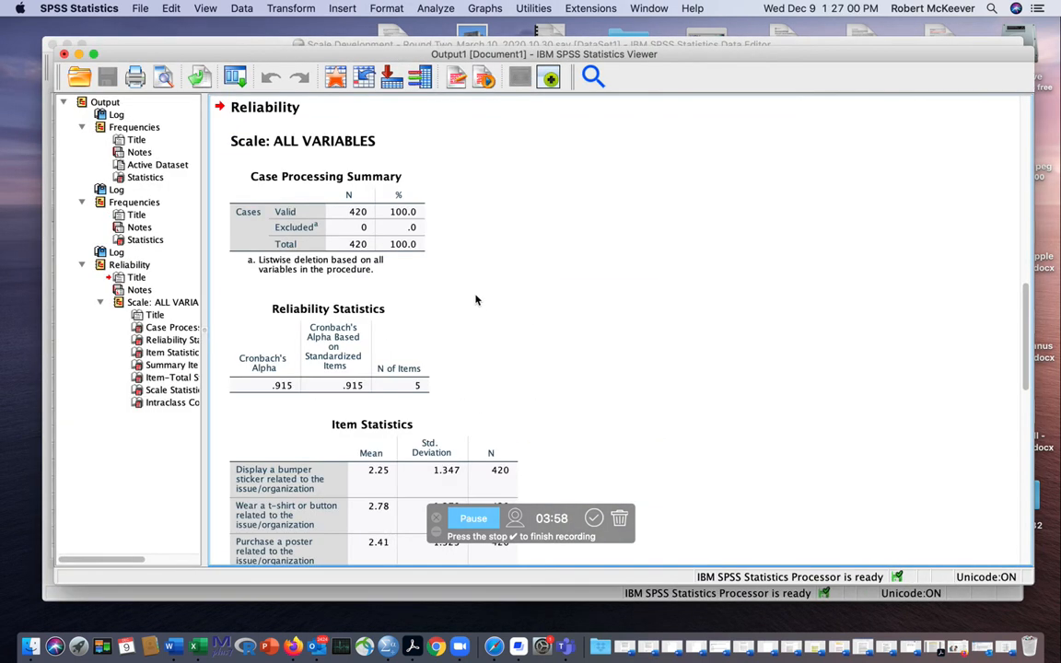
pyautogui.scroll(-1, 442, 302)
pyautogui.click(411, 310)
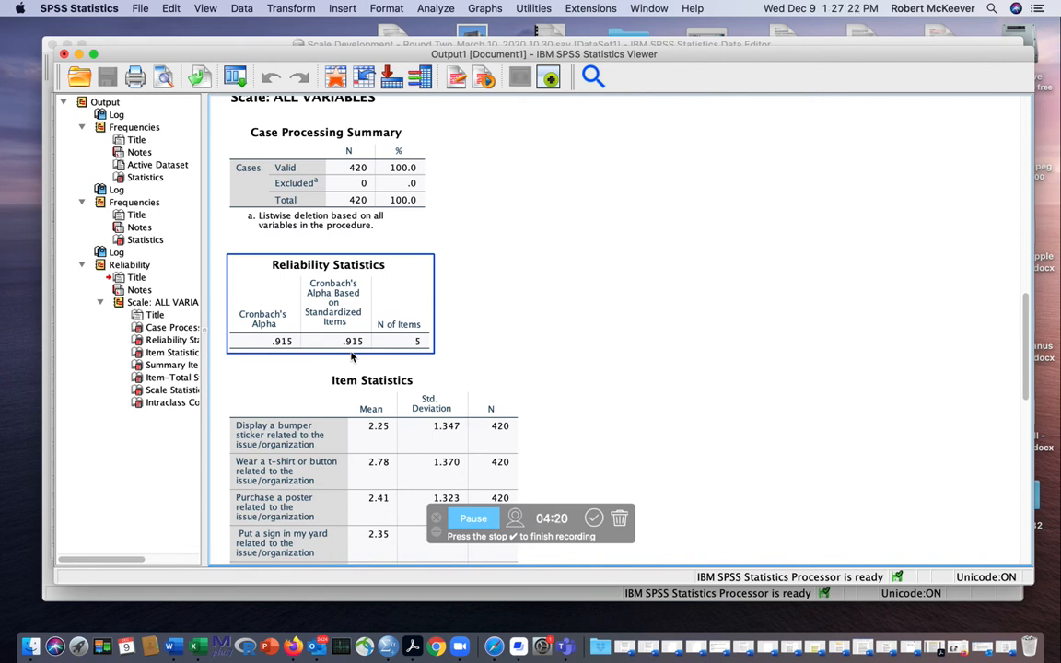
# - Review the item-level tables of the reliability output, from Item Statistics through Summary Item Statistics to Item-Total Statistics
pyautogui.click(407, 372)
pyautogui.scroll(-5, 486, 390)
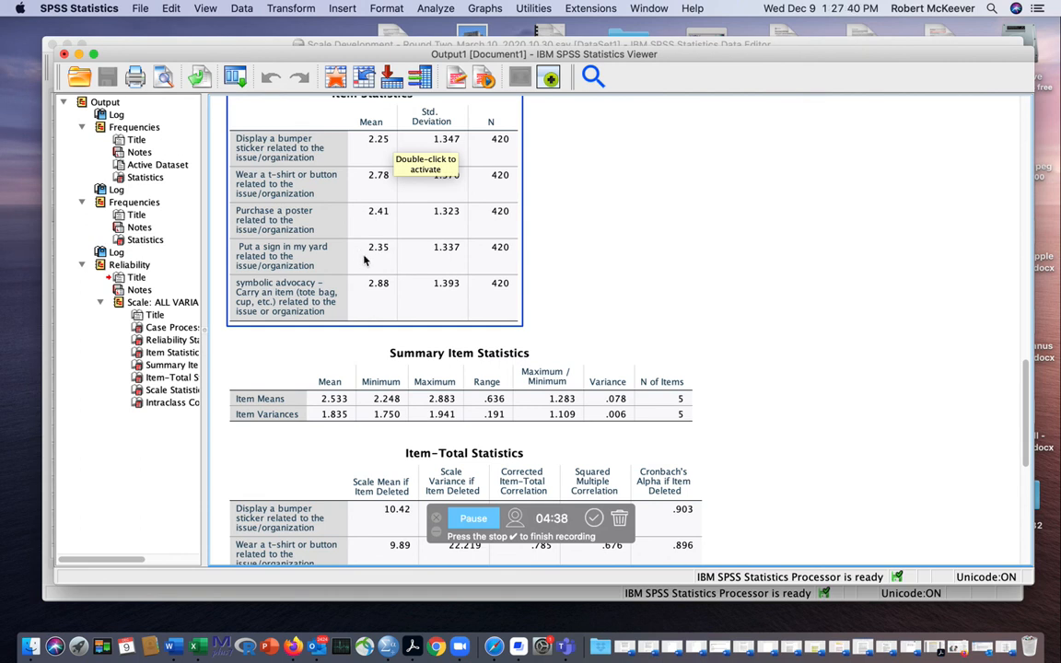
pyautogui.scroll(-2, 396, 265)
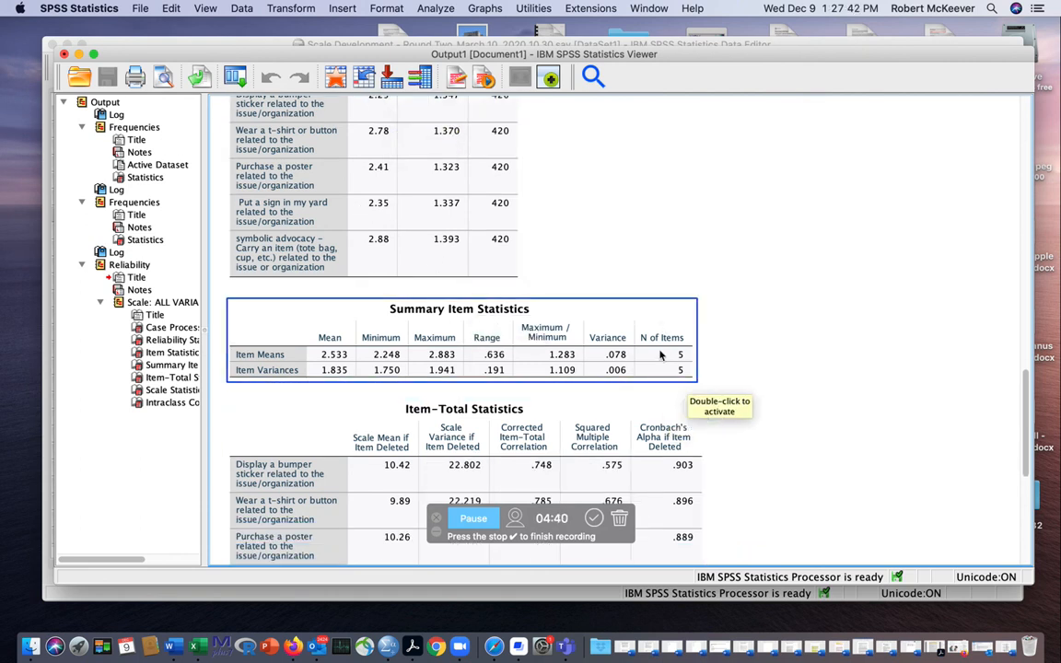
pyautogui.scroll(-2, 503, 344)
pyautogui.scroll(-3, 534, 355)
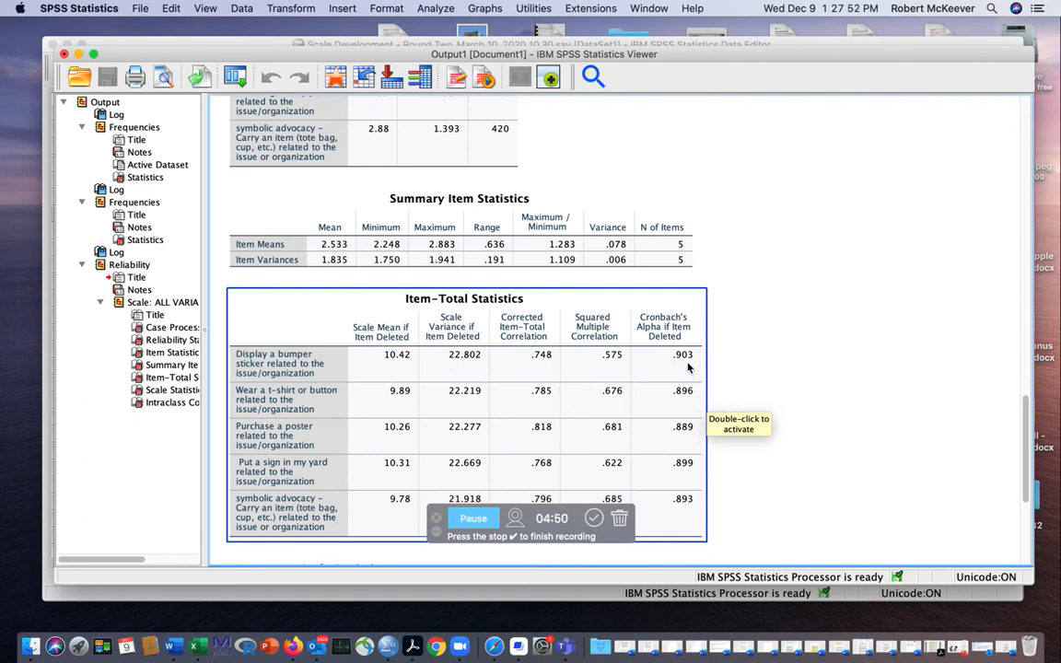
# - Compare the overall Cronbach's Alpha in Reliability Statistics with each item's Cronbach's Alpha if Item Deleted in Item-Total Statistics
pyautogui.scroll(8, 505, 349)
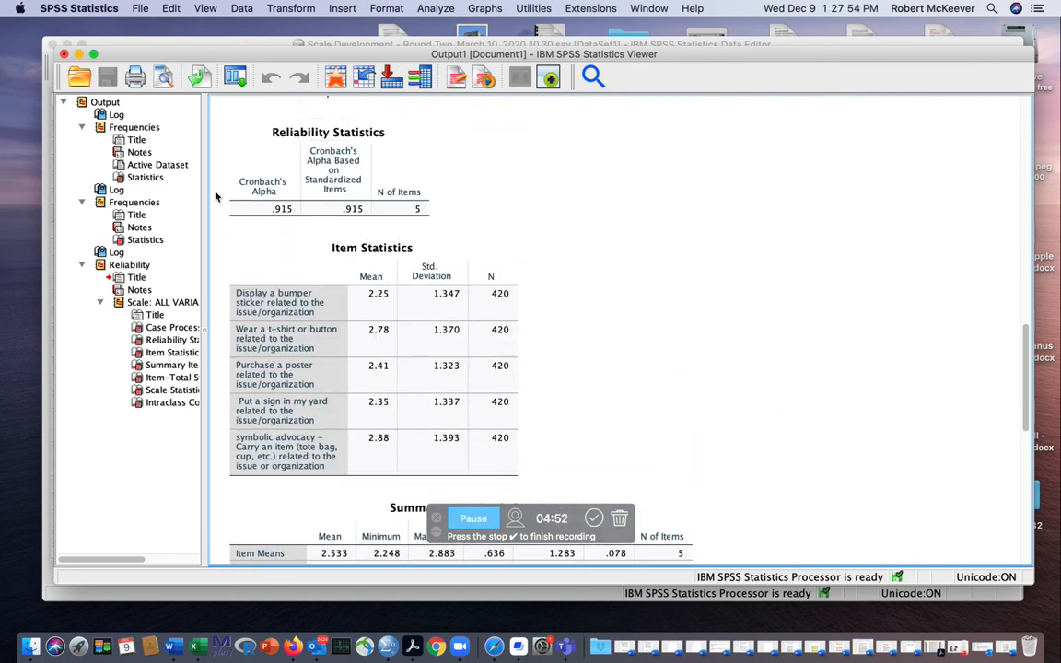
pyautogui.click(277, 208)
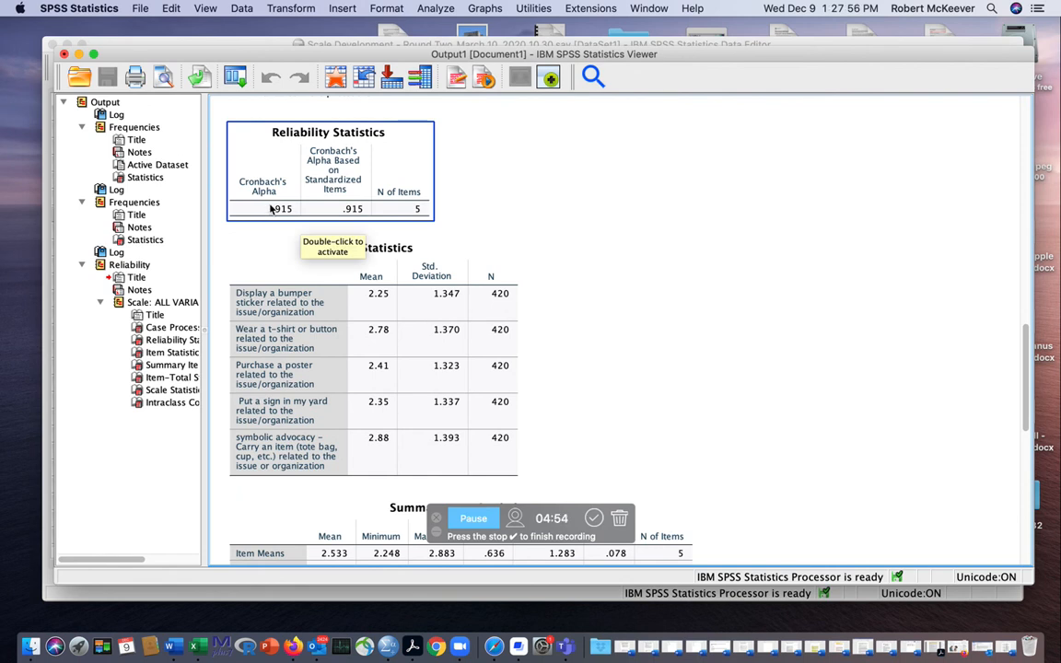
pyautogui.scroll(-4, 655, 428)
pyautogui.click(671, 478)
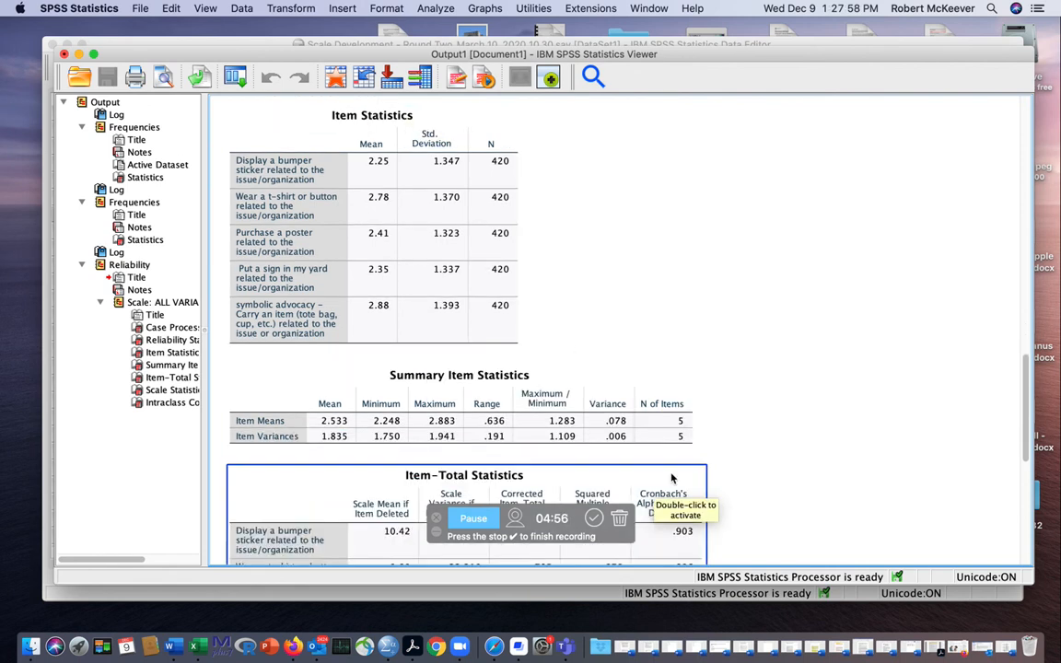
pyautogui.scroll(-6, 672, 478)
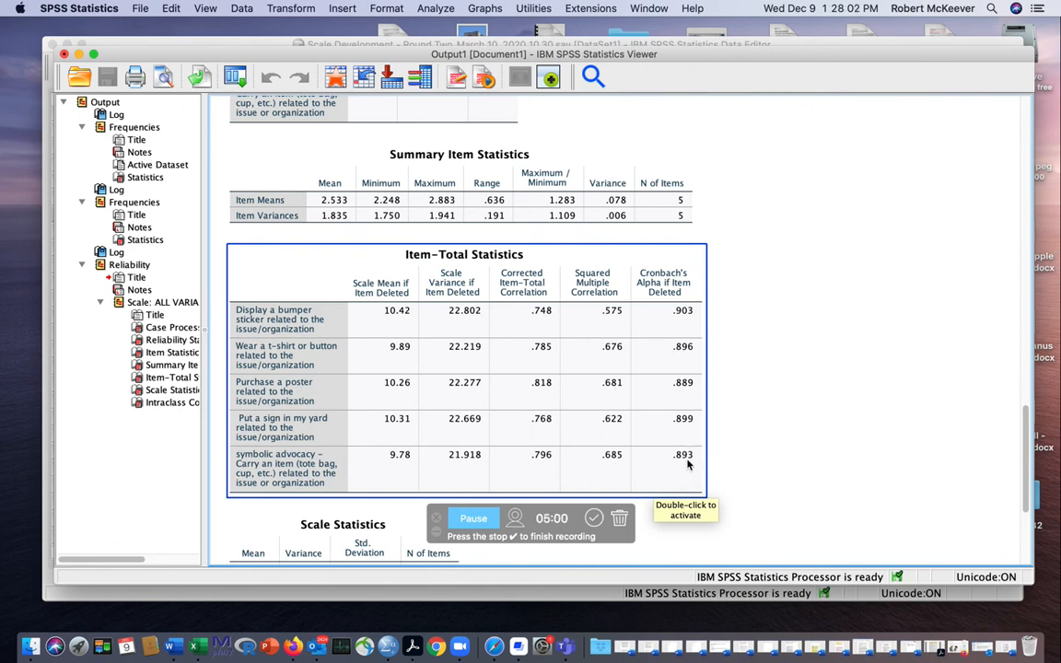
pyautogui.scroll(-1, 687, 464)
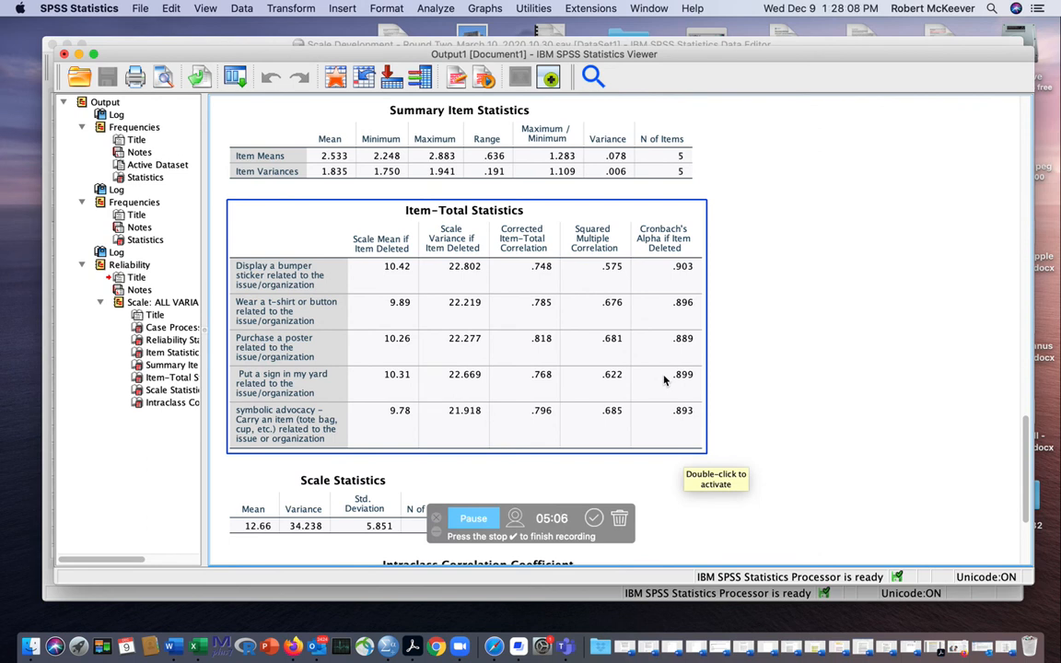
# - Look over the Scale Statistics and select the Intraclass Correlation Coefficient table at the end of the output for review
pyautogui.scroll(-1, 664, 387)
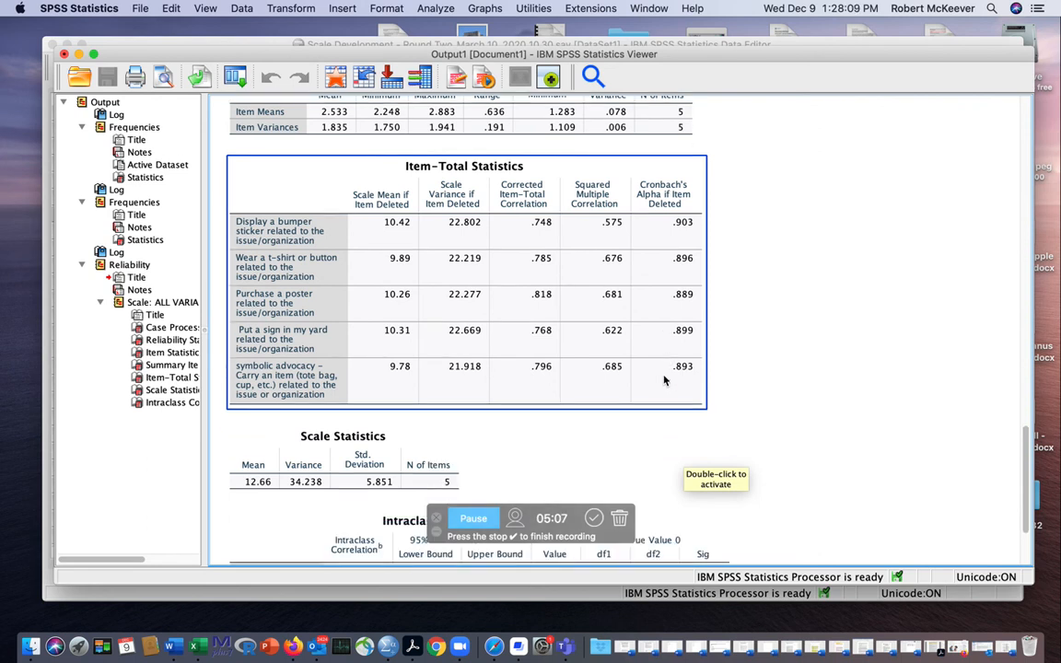
pyautogui.scroll(-3, 663, 407)
pyautogui.click(642, 417)
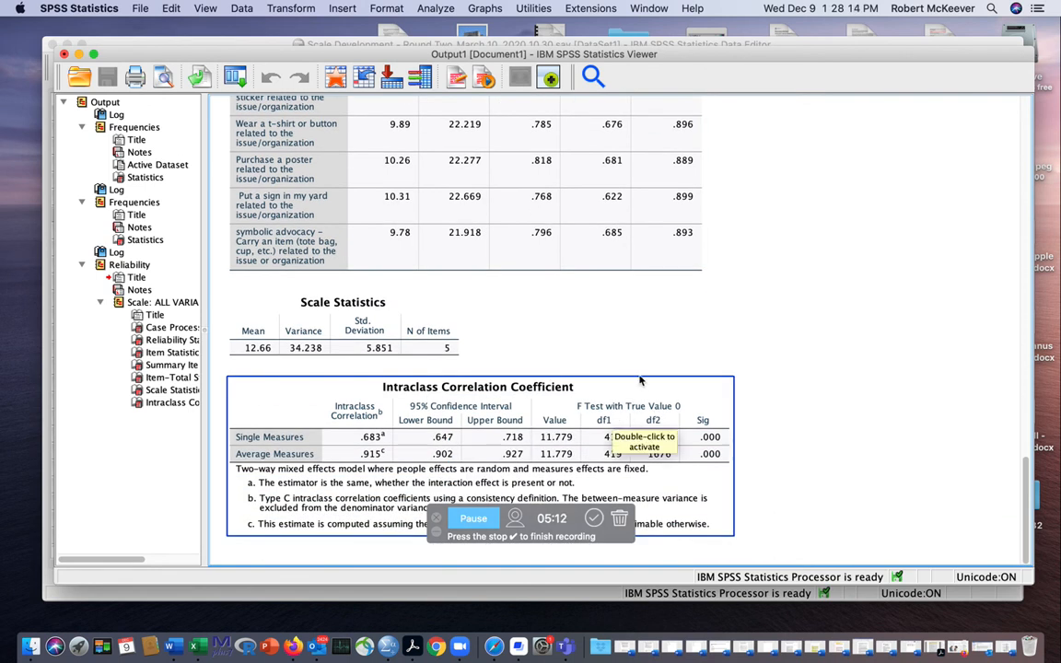
# - Go back to the Item-Total Statistics table, select it and re-examine it together with the summary item statistics above
pyautogui.scroll(2, 640, 379)
pyautogui.scroll(4, 641, 382)
pyautogui.click(640, 384)
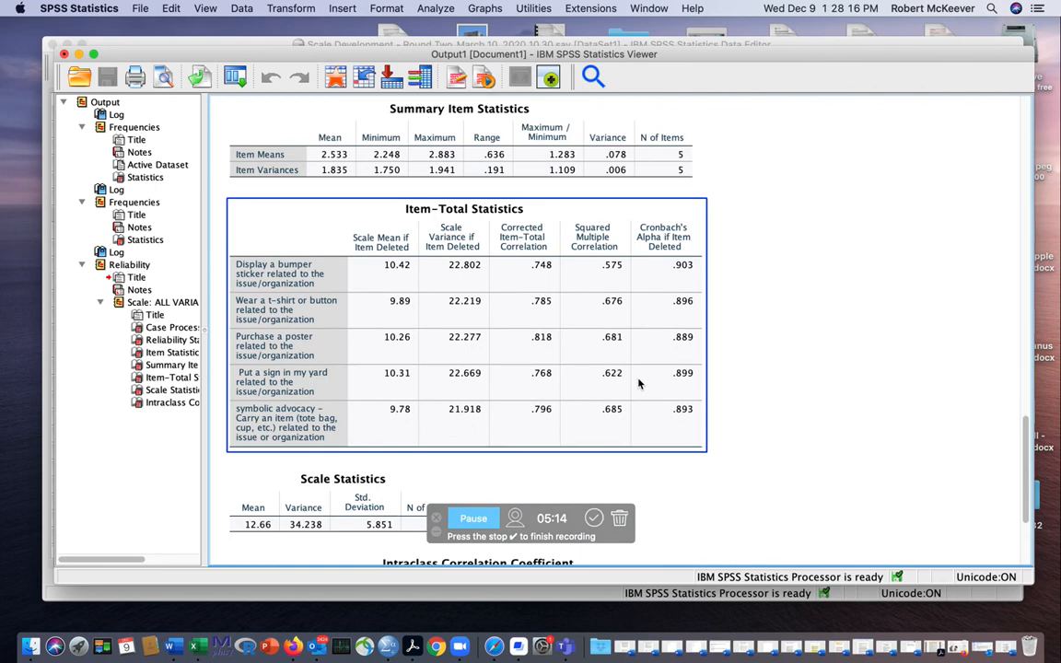
pyautogui.scroll(1, 639, 385)
pyautogui.scroll(1, 640, 385)
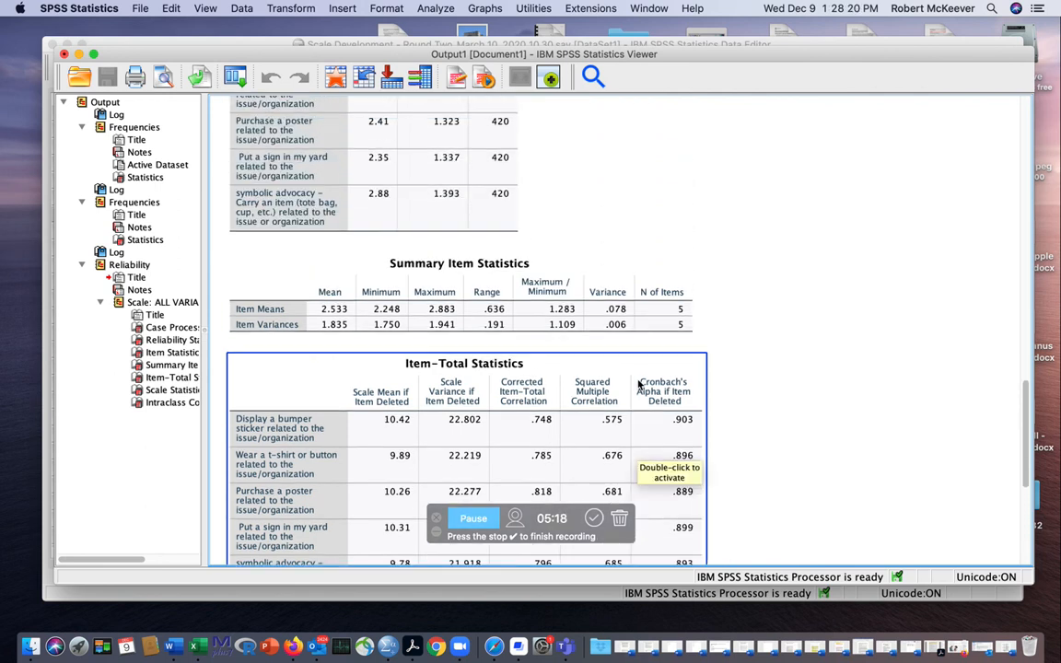